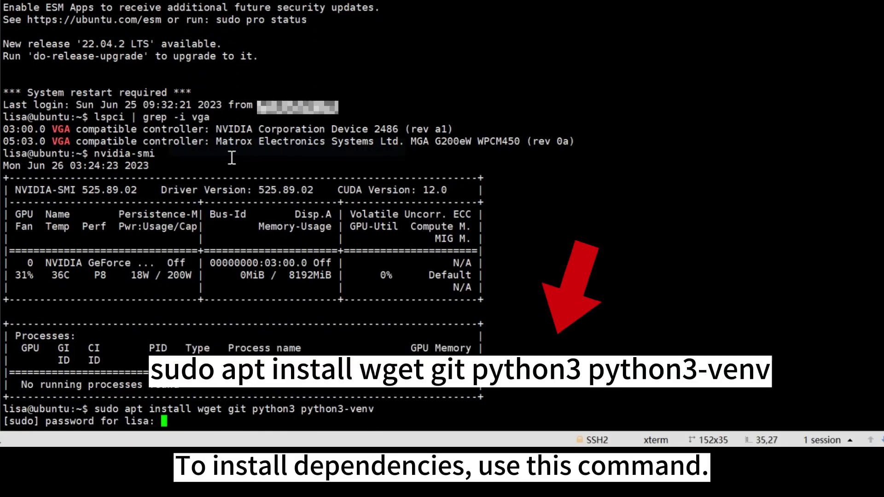
{"action": "key", "text": "Return"}
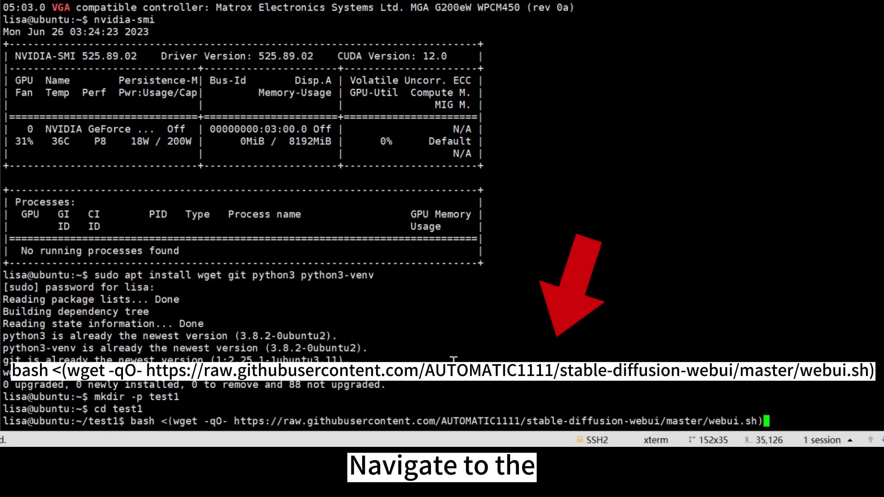
Install the dependencies with sudo, then run the webui.sh installer inside a new test1 folder.
{"action": "key", "text": "Return"}
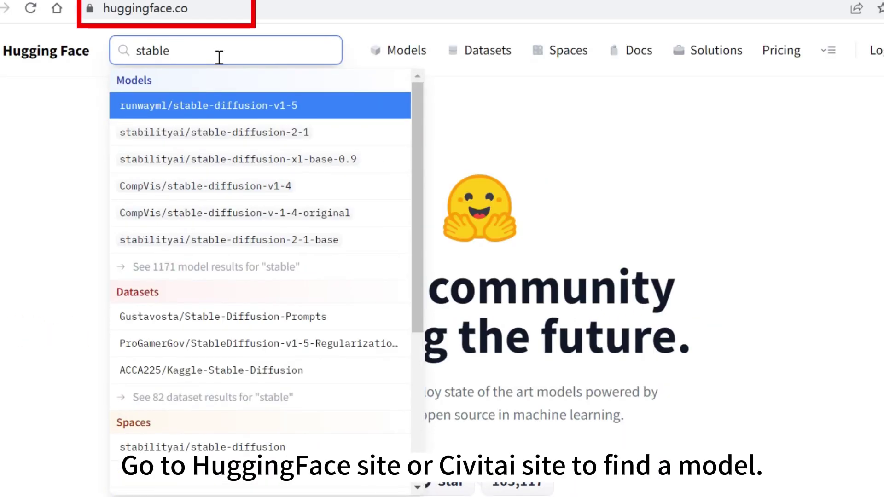
{"action": "type", "text": " diffusion"}
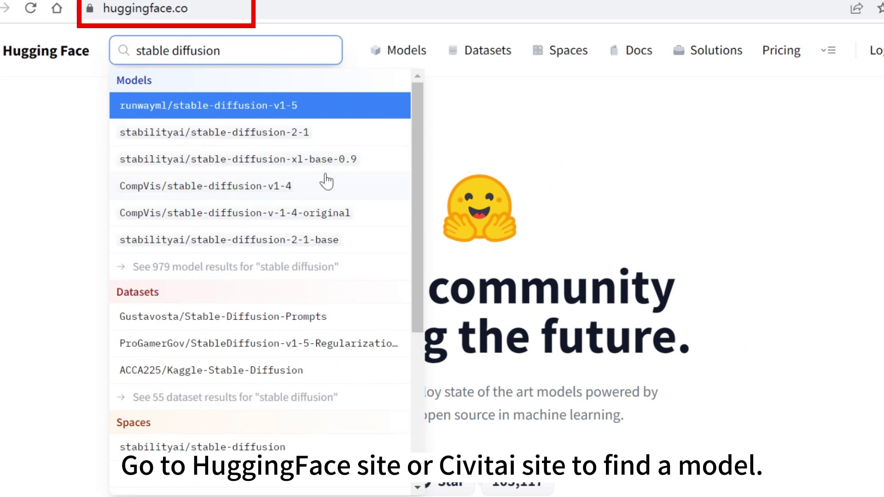
Open a Stable Diffusion model from the Hugging Face suggestions and copy its download link.
{"action": "left_click", "coordinate": [237, 158]}
{"action": "left_click", "coordinate": [353, 119]}
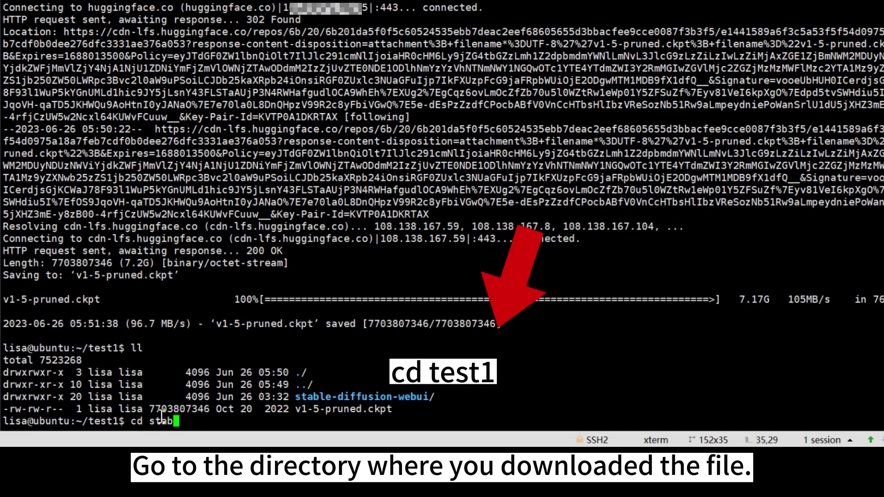
{"action": "type", "text": "le-"}
{"action": "type", "text": "dif"}
{"action": "type", "text": "fusi"}
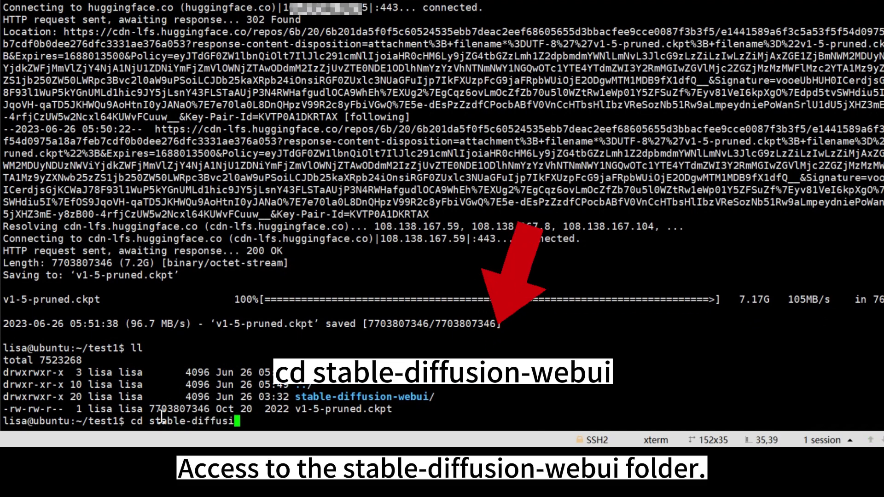
{"action": "type", "text": "on-webui"}
Launch webui.sh from the stable-diffusion-webui folder and select its public URL.
{"action": "key", "text": "Return"}
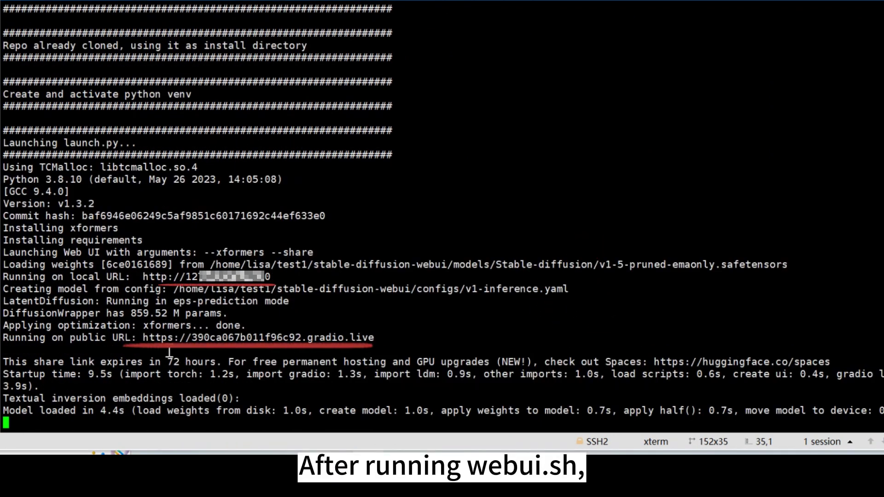
{"action": "left_click_drag", "start_coordinate": [143, 338], "coordinate": [414, 343]}
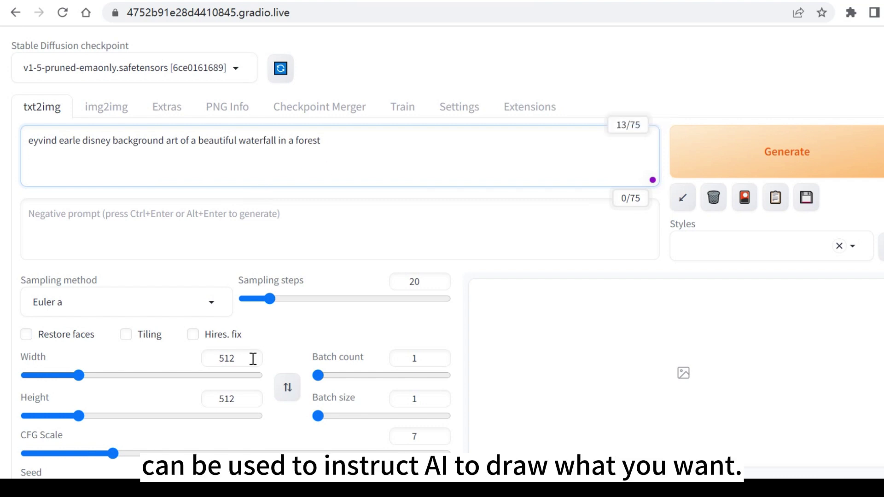
Generate a batch of four 768-wide Eyvind Earle-style forest waterfall images.
{"action": "left_click_drag", "start_coordinate": [78, 375], "coordinate": [111, 375]}
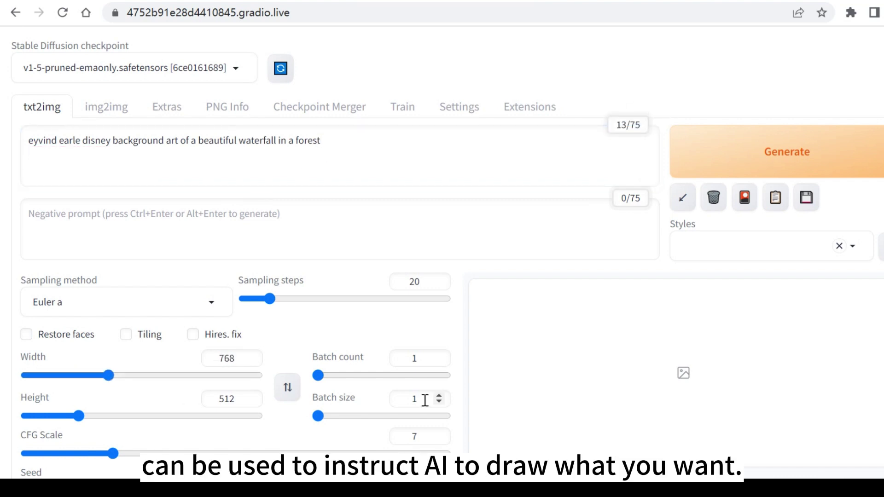
{"action": "double_click", "coordinate": [399, 404]}
{"action": "type", "text": "4"}
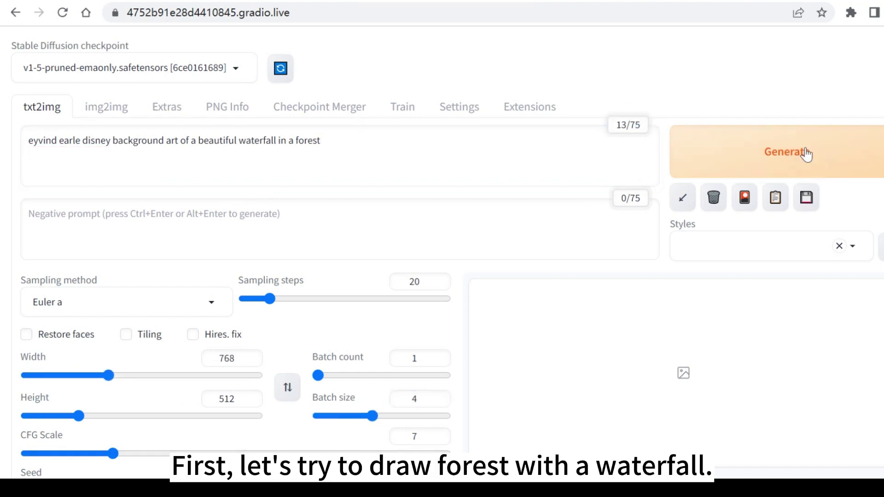
{"action": "left_click", "coordinate": [786, 152]}
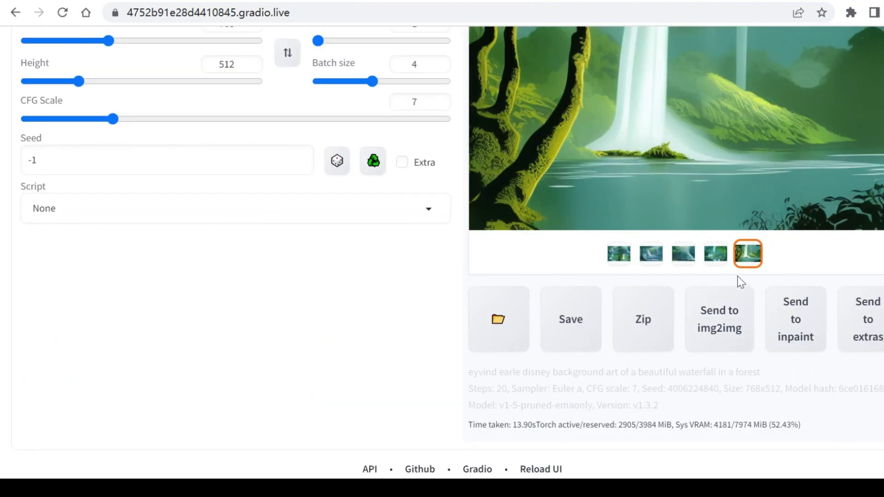
{"action": "scroll", "coordinate": [741, 281], "scroll_direction": "up", "scroll_amount": 3}
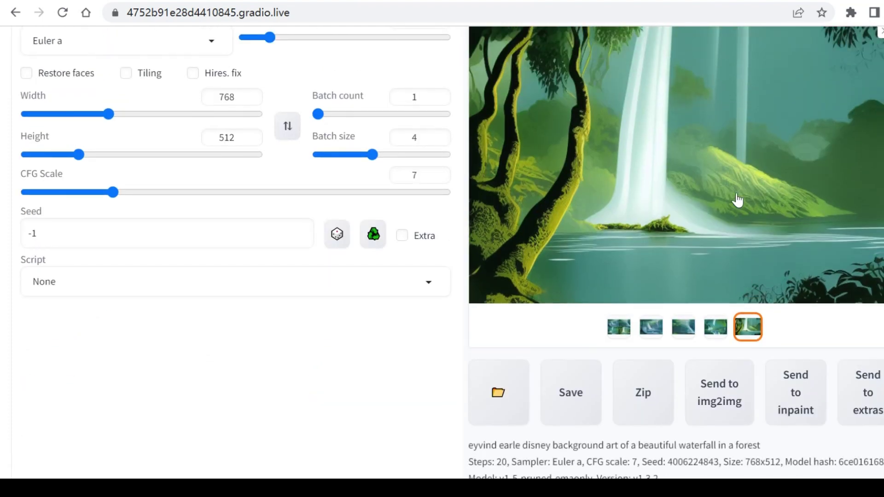
{"action": "scroll", "coordinate": [738, 241], "scroll_direction": "up", "scroll_amount": 3}
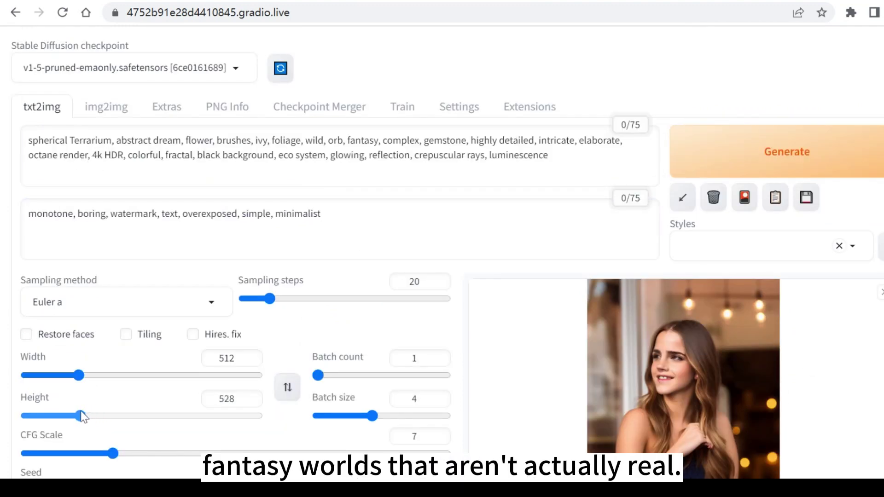
Generate four 512×512 glowing spherical terrarium images using the negative prompt.
{"action": "left_click", "coordinate": [835, 159]}
{"action": "scroll", "coordinate": [858, 308], "scroll_direction": "down", "scroll_amount": 2}
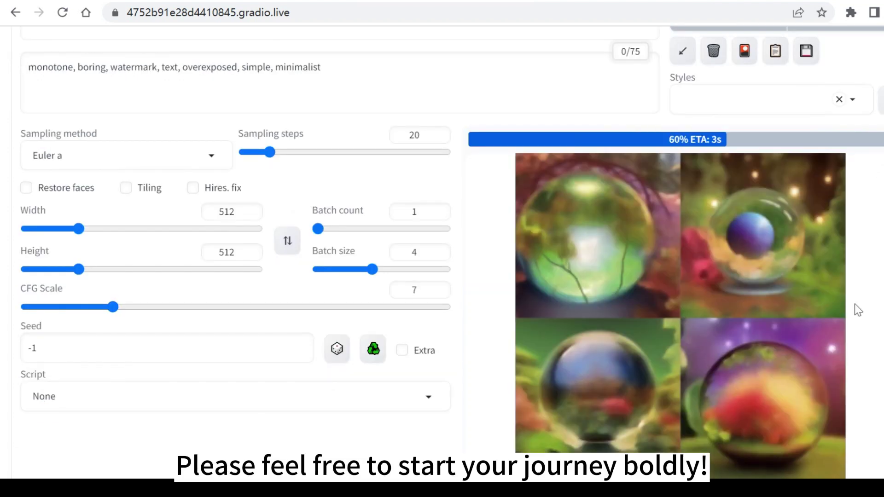
{"action": "scroll", "coordinate": [859, 308], "scroll_direction": "down", "scroll_amount": 1}
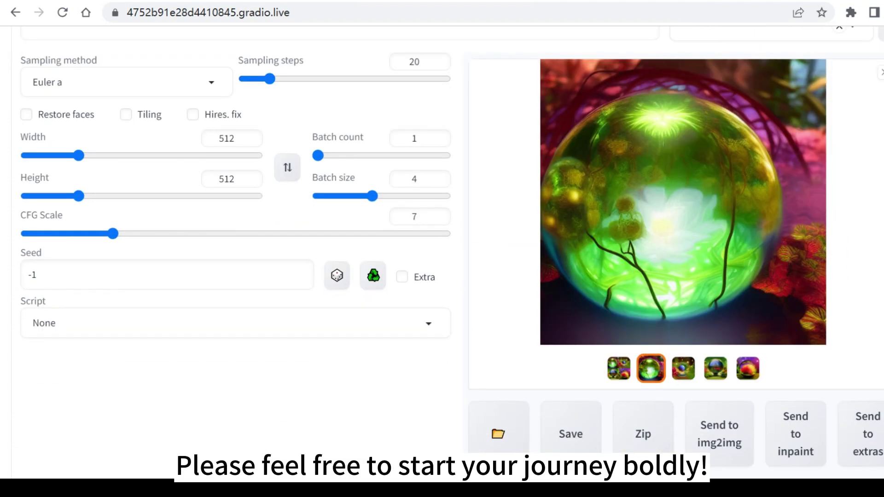